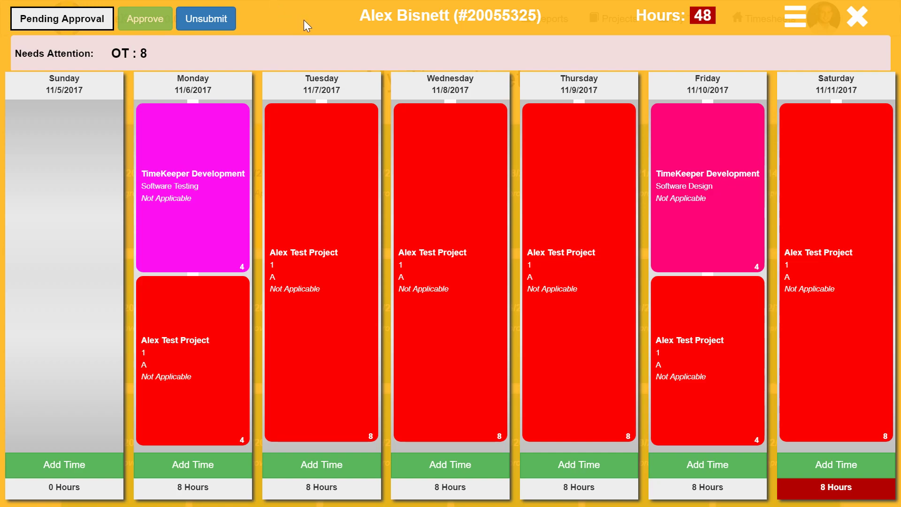
Change Saturday's 8-hour Test Project entry from regular time to overtime and submit the edit
mouse_move(676, 16)
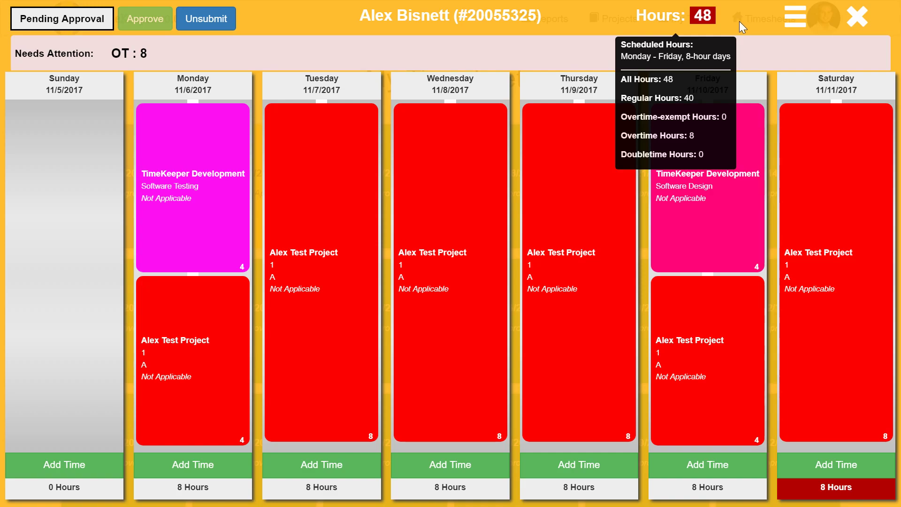
mouse_move(816, 493)
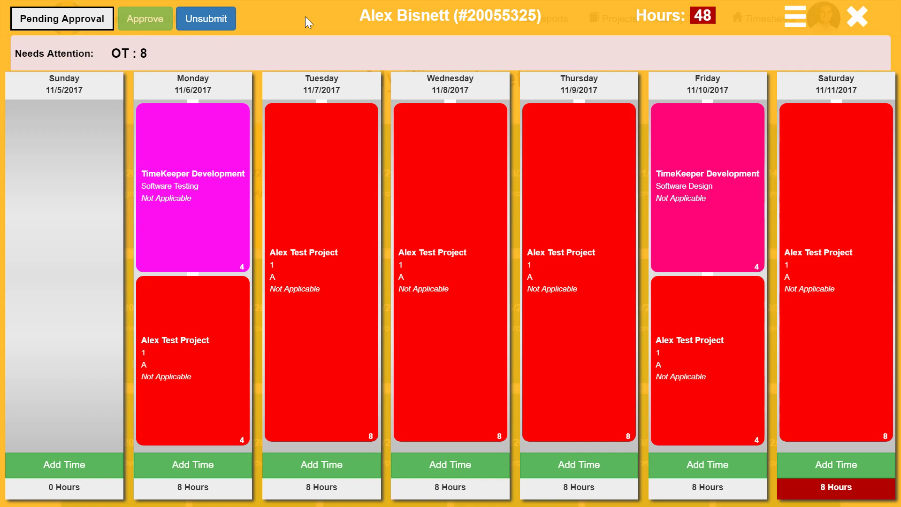
drag(111, 54, 161, 49)
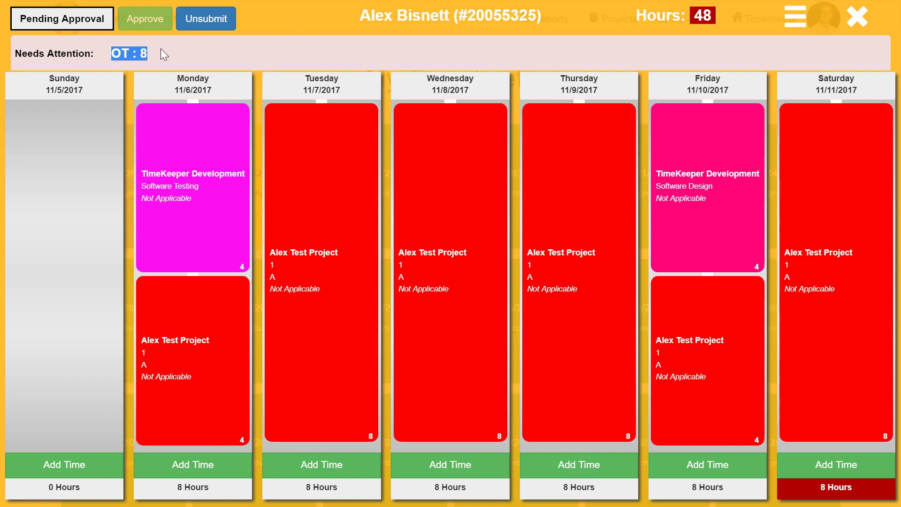
click(173, 47)
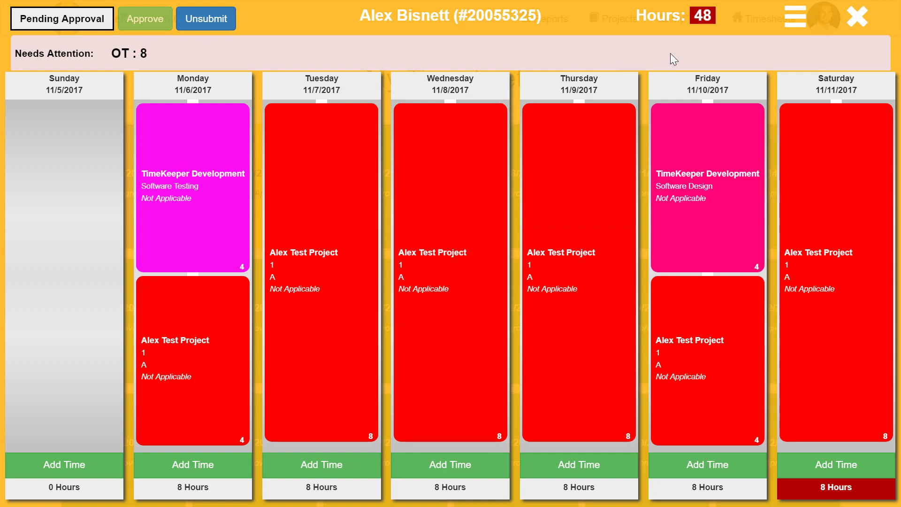
mouse_move(816, 227)
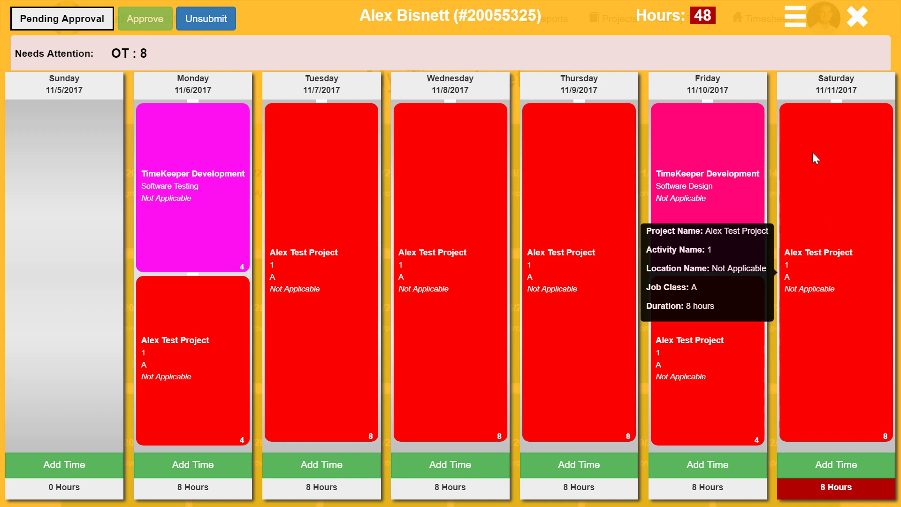
right_click(793, 145)
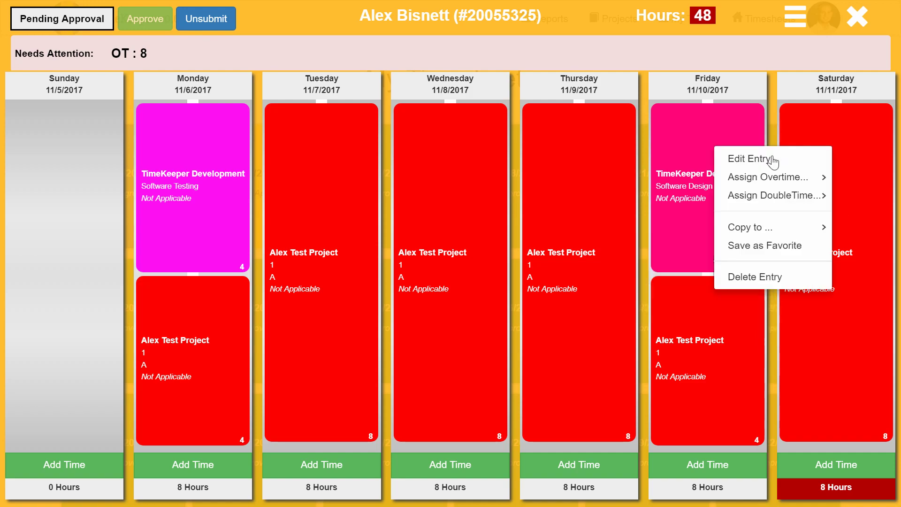
click(767, 157)
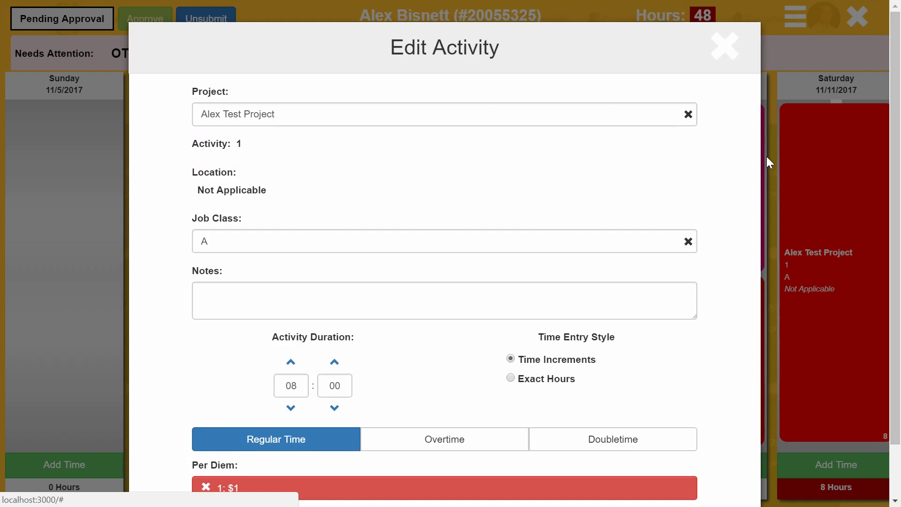
scroll(657, 203, down, 1)
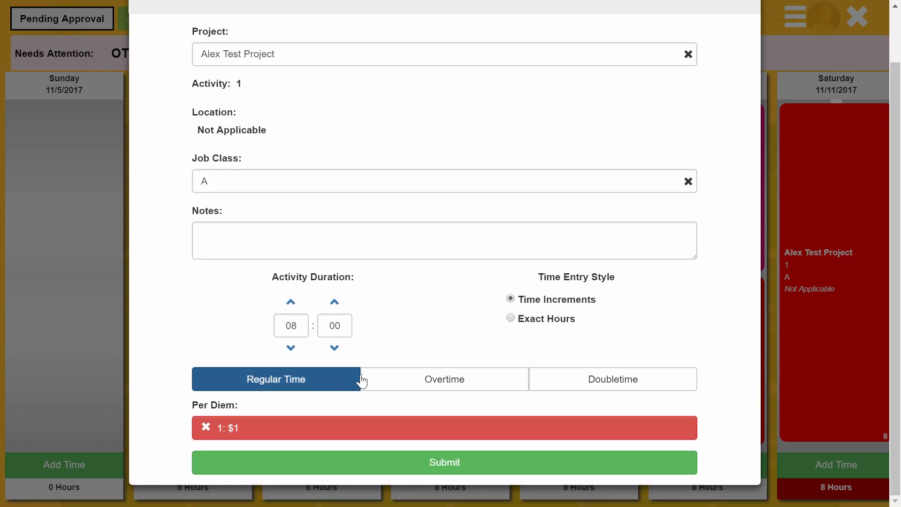
click(446, 384)
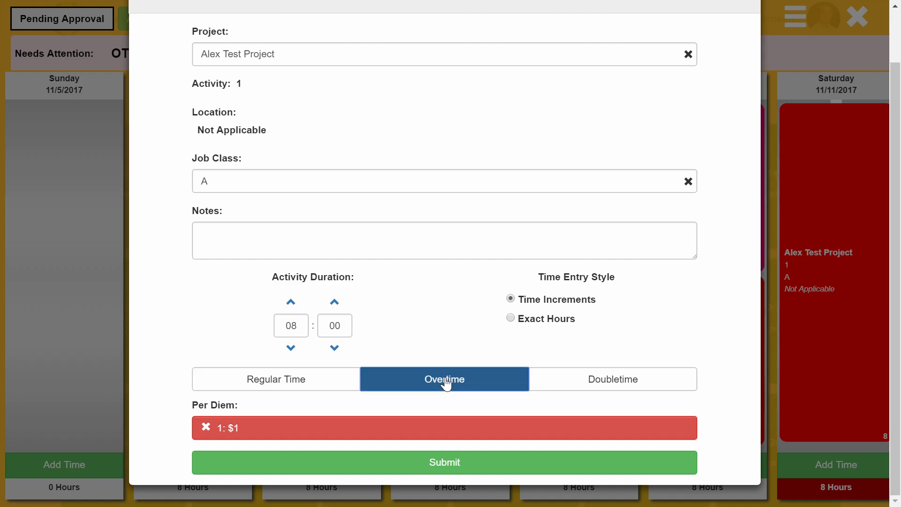
click(470, 471)
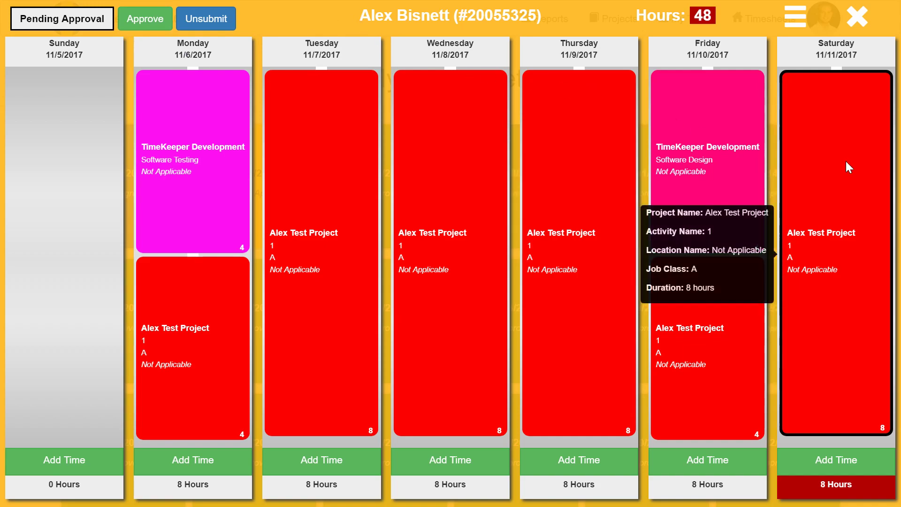
Delete the overtime entry on Saturday 11/11/2017
right_click(832, 164)
click(801, 287)
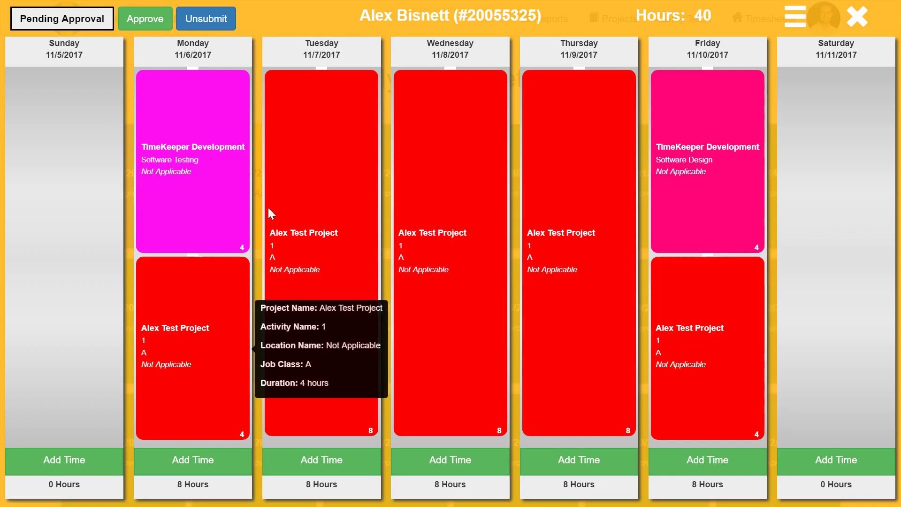
Set the durations of Monday's Software Testing and Test Project entries to 5 hours each
right_click(189, 142)
click(233, 155)
click(297, 334)
click(480, 451)
right_click(223, 377)
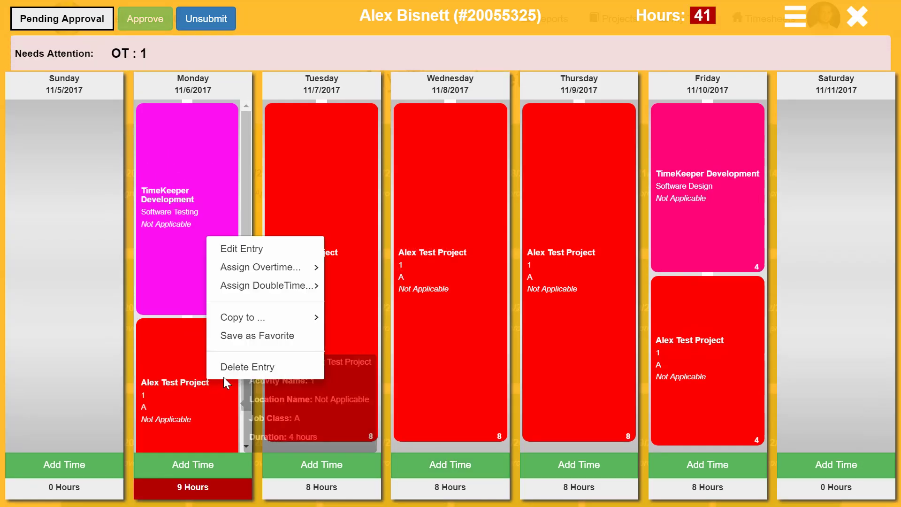
click(241, 247)
click(292, 363)
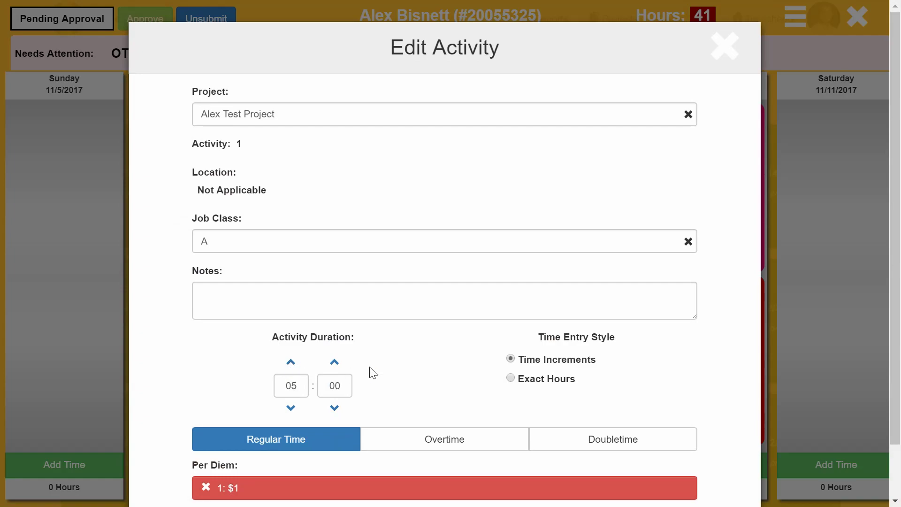
scroll(436, 469, down, 2)
click(475, 462)
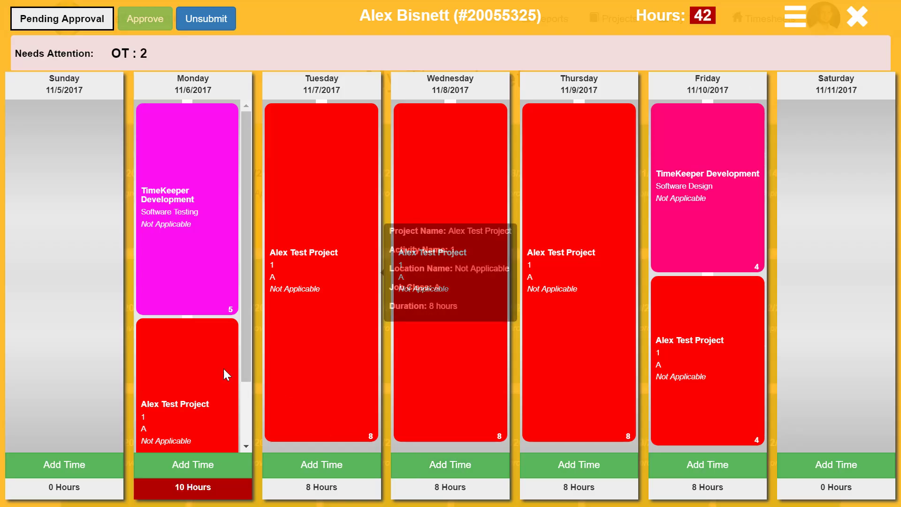
Examine Monday's Software Testing and Test Project entries along with the day's total hours
scroll(248, 348, down, 2)
mouse_move(215, 483)
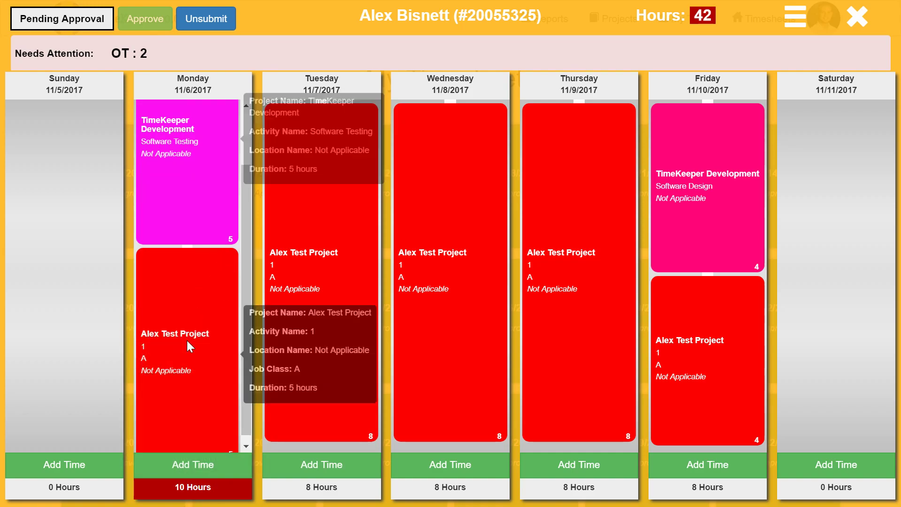
scroll(197, 328, up, 2)
mouse_move(199, 292)
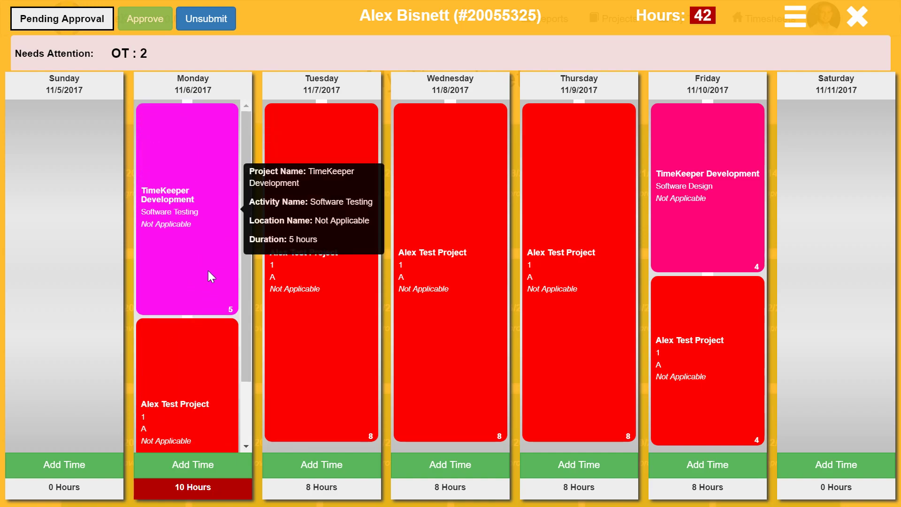
scroll(188, 300, down, 2)
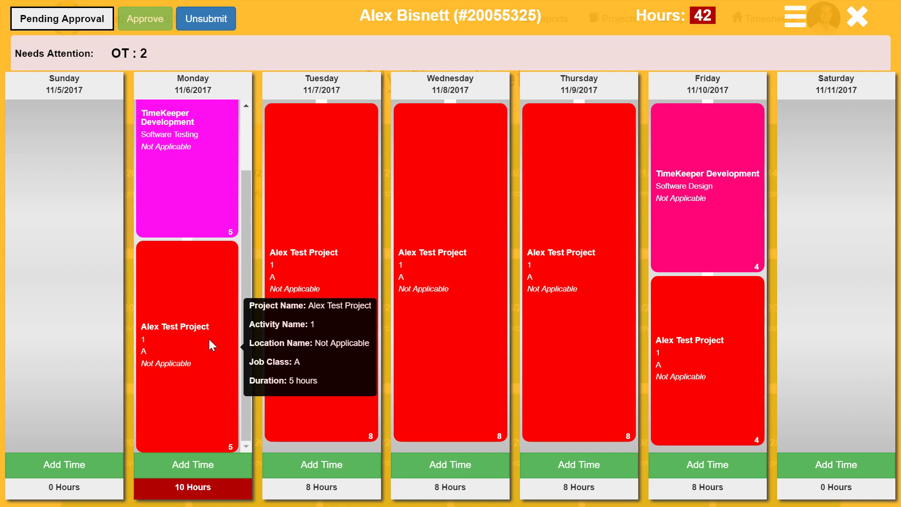
scroll(184, 339, up, 2)
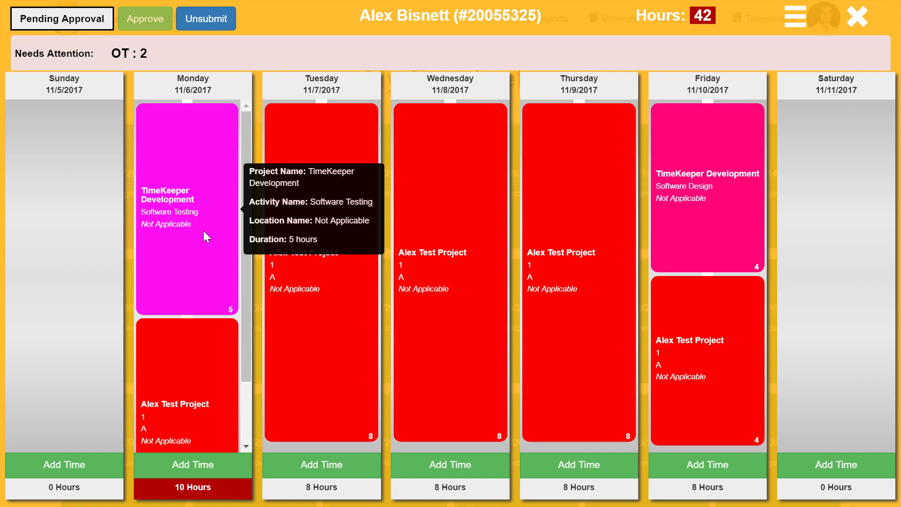
scroll(205, 234, down, 3)
scroll(201, 241, down, 2)
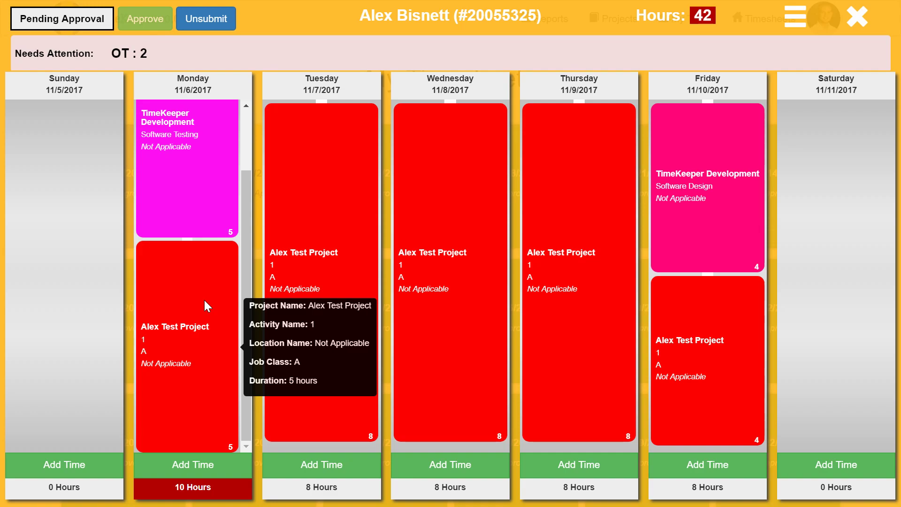
scroll(204, 300, up, 2)
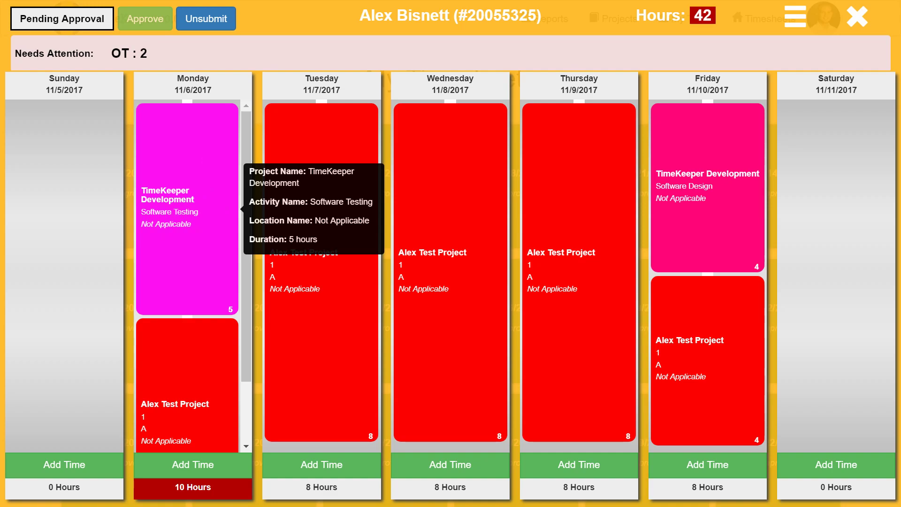
Copy Monday's Software Testing entry onto Monday
right_click(177, 182)
mouse_move(204, 263)
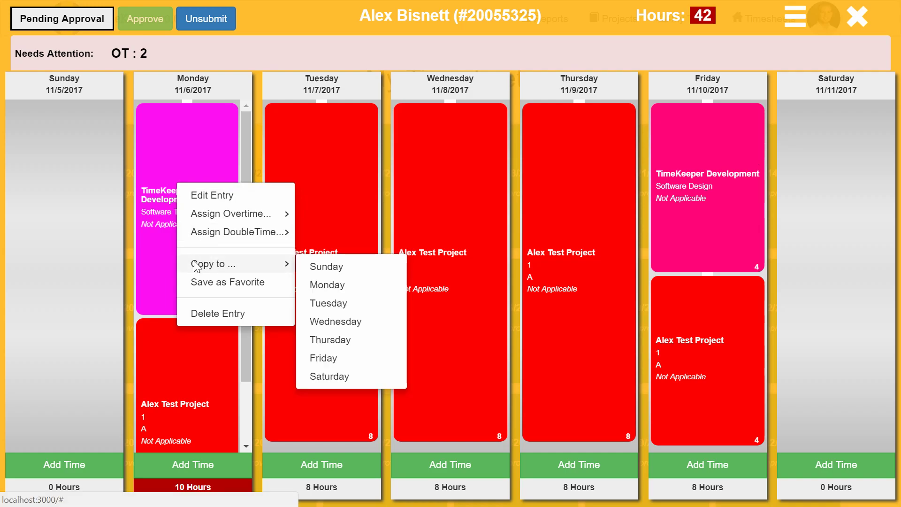
click(343, 284)
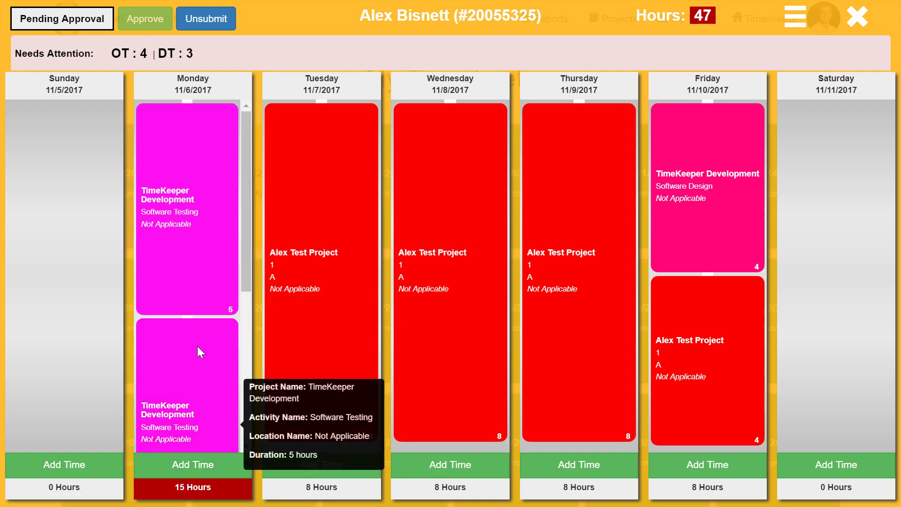
Set the duration of Monday's first Software Testing entry to 4 hours
right_click(194, 209)
click(234, 223)
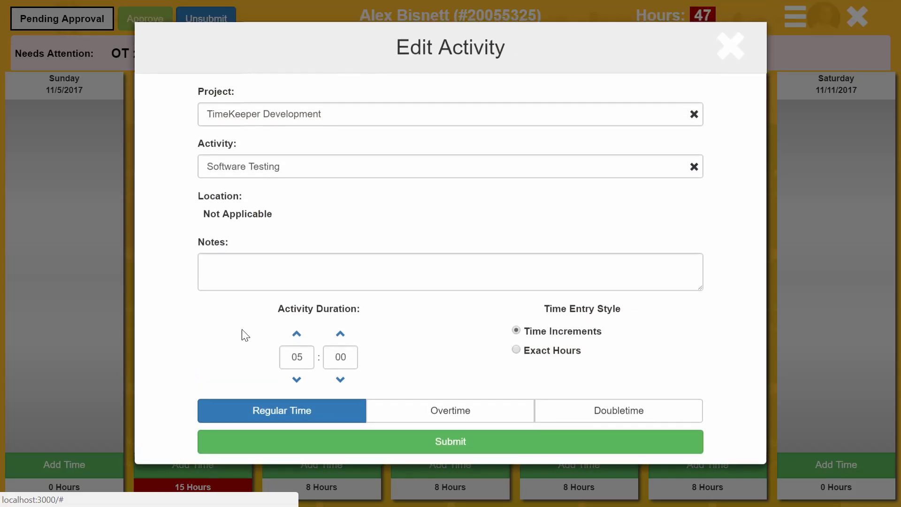
click(297, 379)
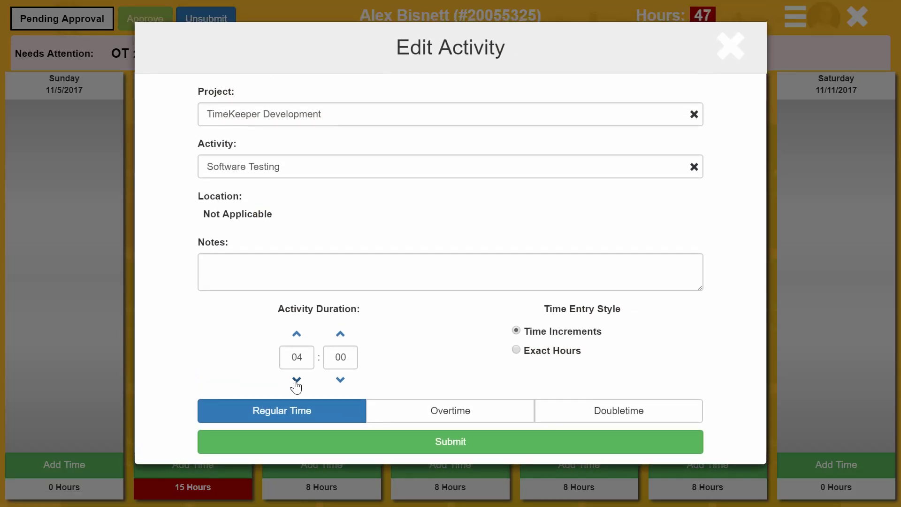
click(469, 443)
Set Monday's second Software Testing entry to 1 hour and classify it as overtime
right_click(205, 345)
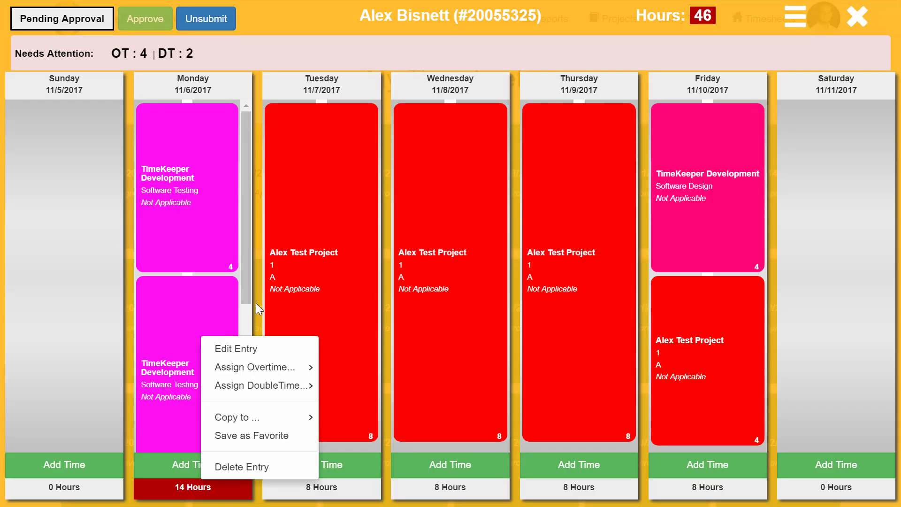
click(238, 350)
click(297, 380)
click(297, 380)
click(296, 379)
click(297, 380)
click(428, 417)
click(452, 444)
mouse_move(158, 214)
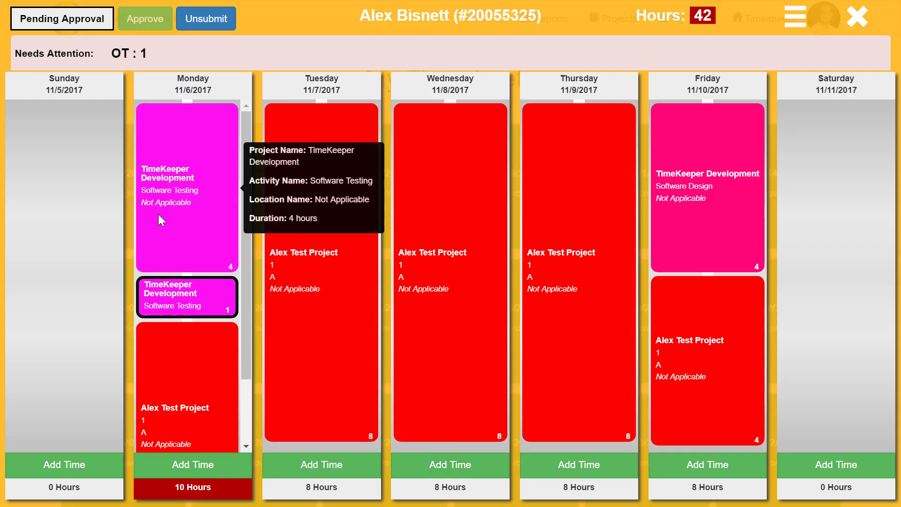
mouse_move(188, 298)
mouse_move(195, 222)
Assign 1 hour of overtime from Monday's 5-hour Test Project entry
scroll(204, 227, down, 2)
mouse_move(196, 391)
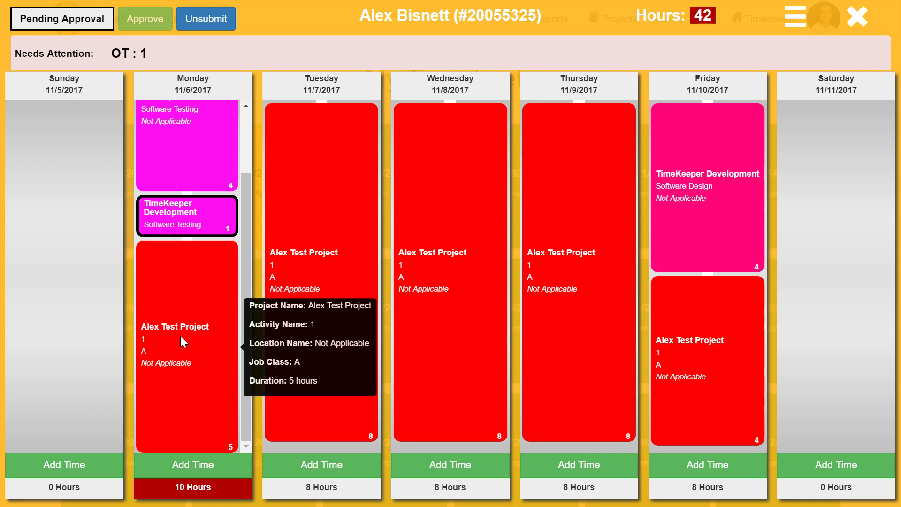
right_click(158, 282)
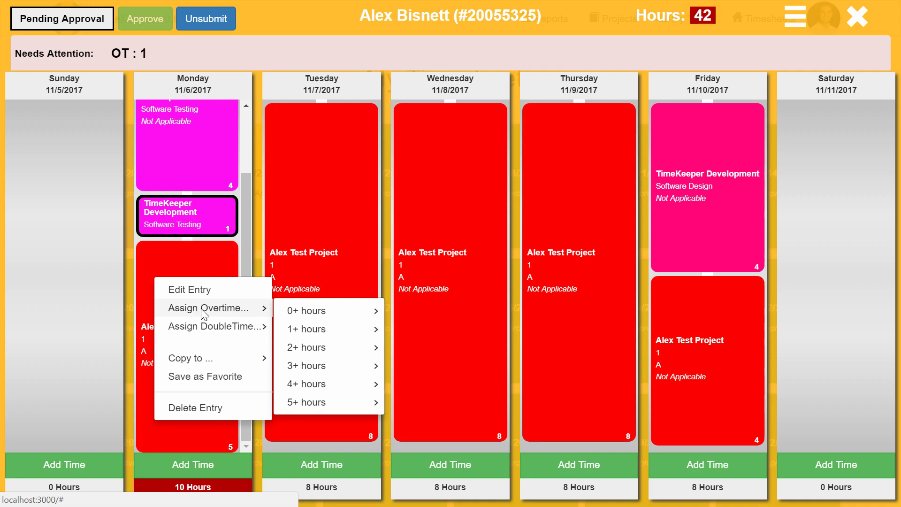
mouse_move(209, 330)
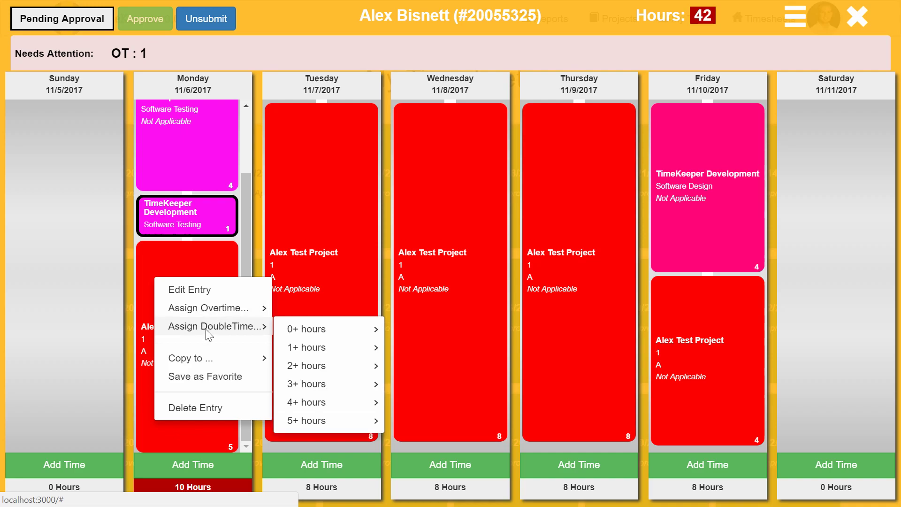
mouse_move(218, 313)
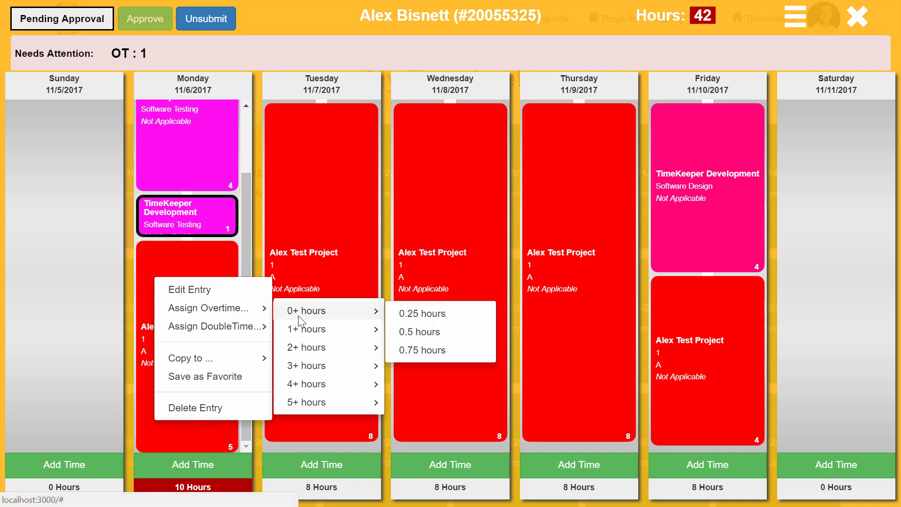
mouse_move(297, 333)
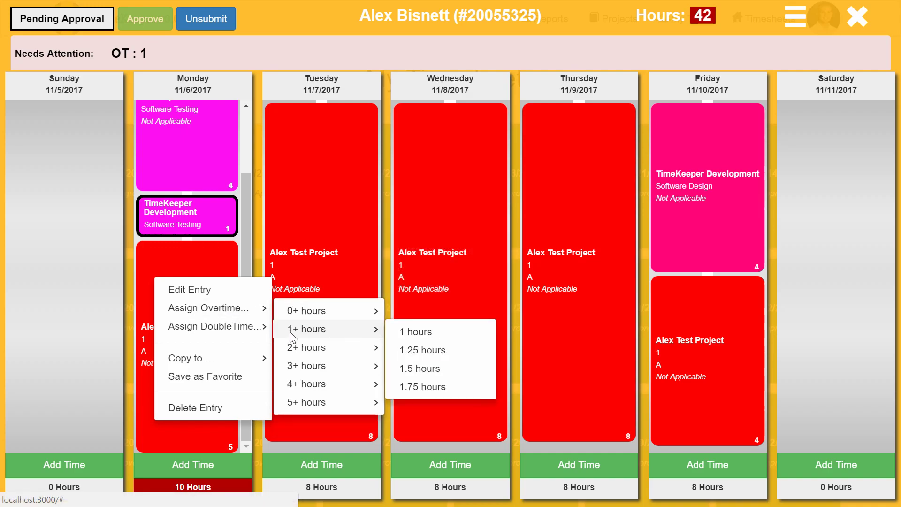
click(405, 332)
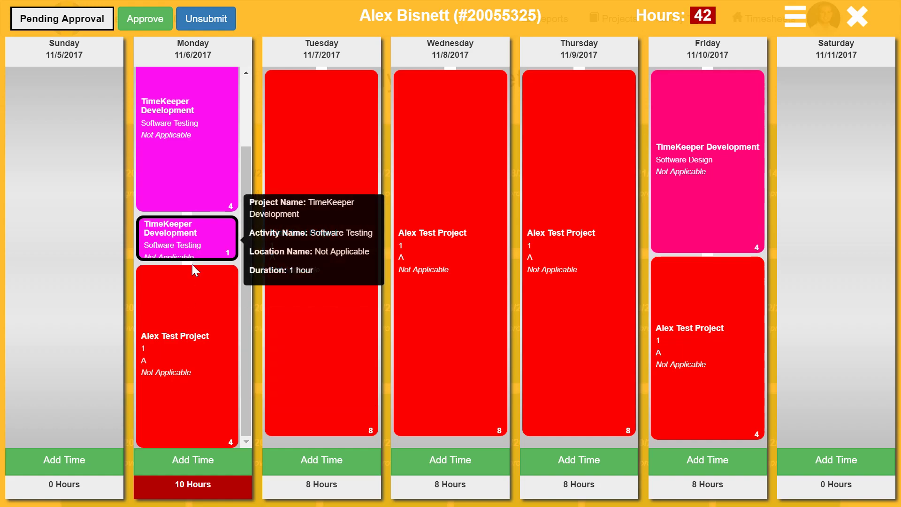
scroll(193, 262, up, 2)
scroll(152, 376, down, 1)
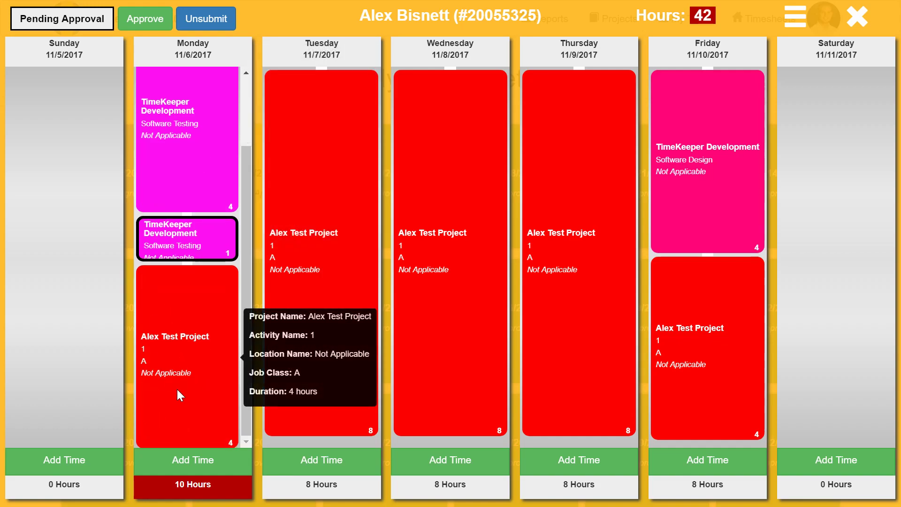
scroll(210, 381, up, 1)
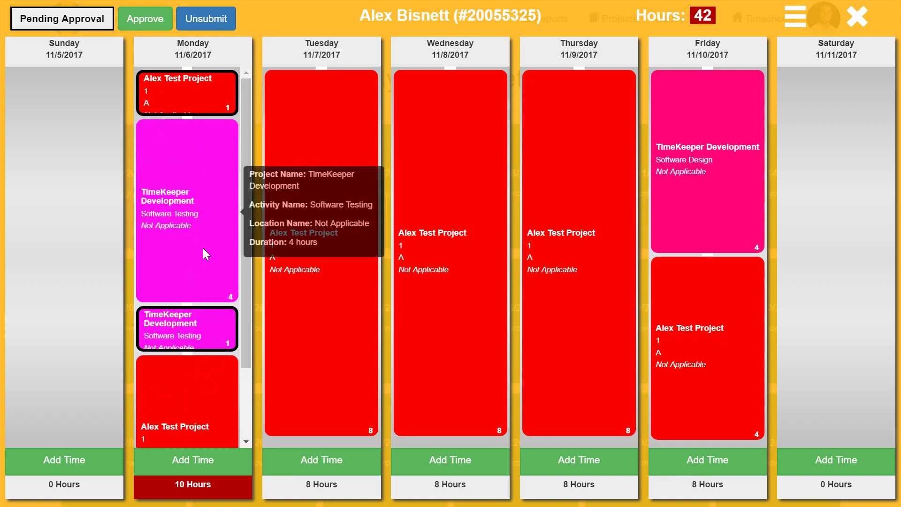